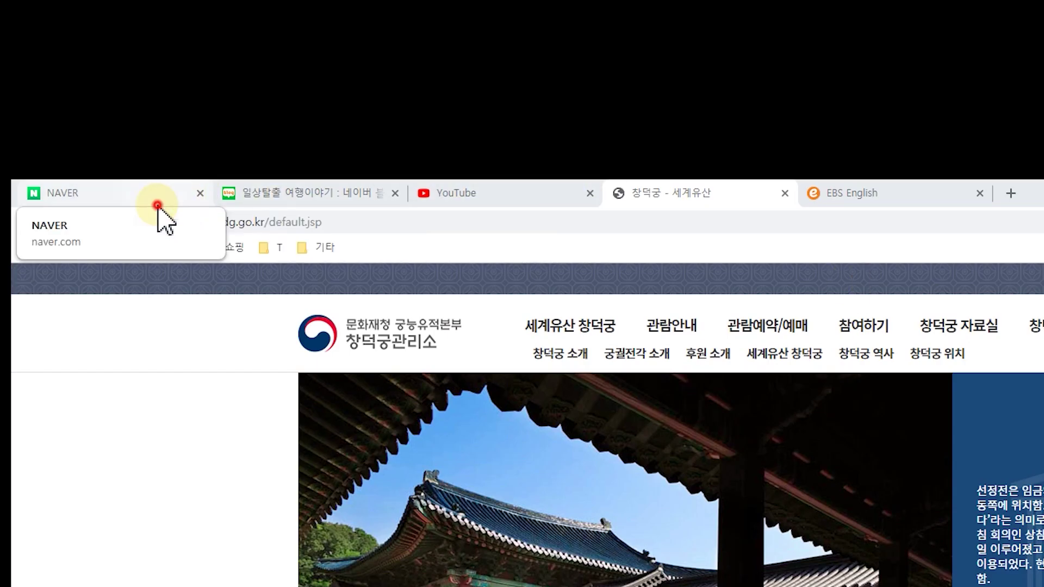
Step: Look through the NAVER, Naver blog, YouTube, Changdeokgung (창덕궁) and EBS English tabs one after another
click(157, 205)
click(300, 197)
click(473, 191)
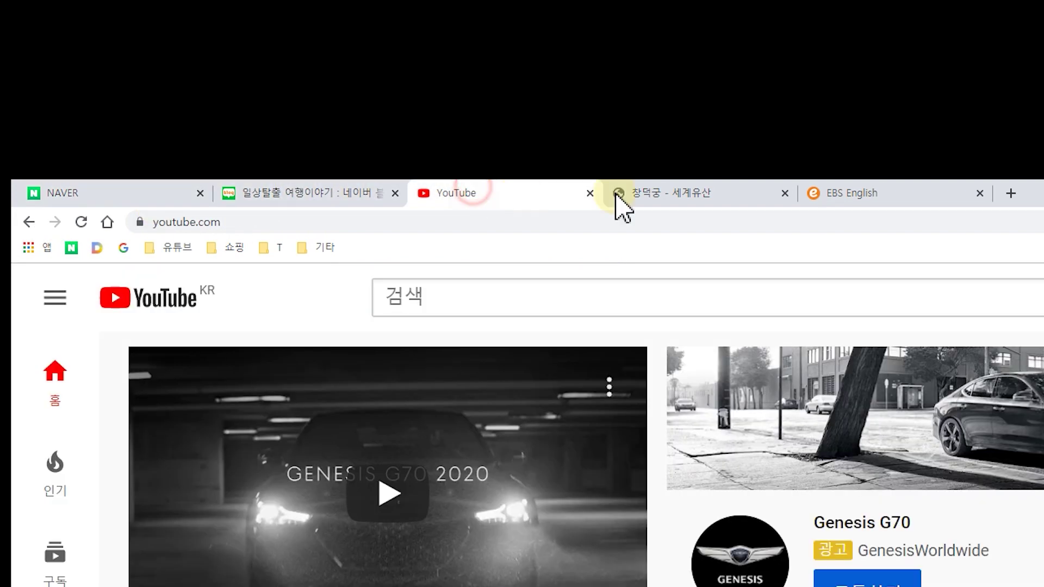
click(660, 195)
click(854, 195)
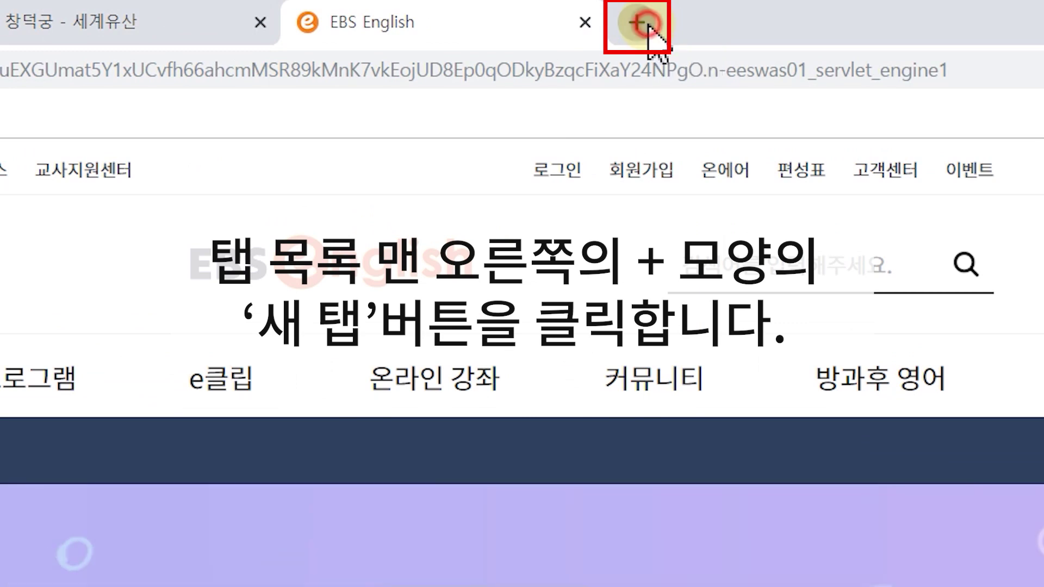
Step: Open a new tab and go to the NAVER site from its shortcut on the new tab page
click(648, 25)
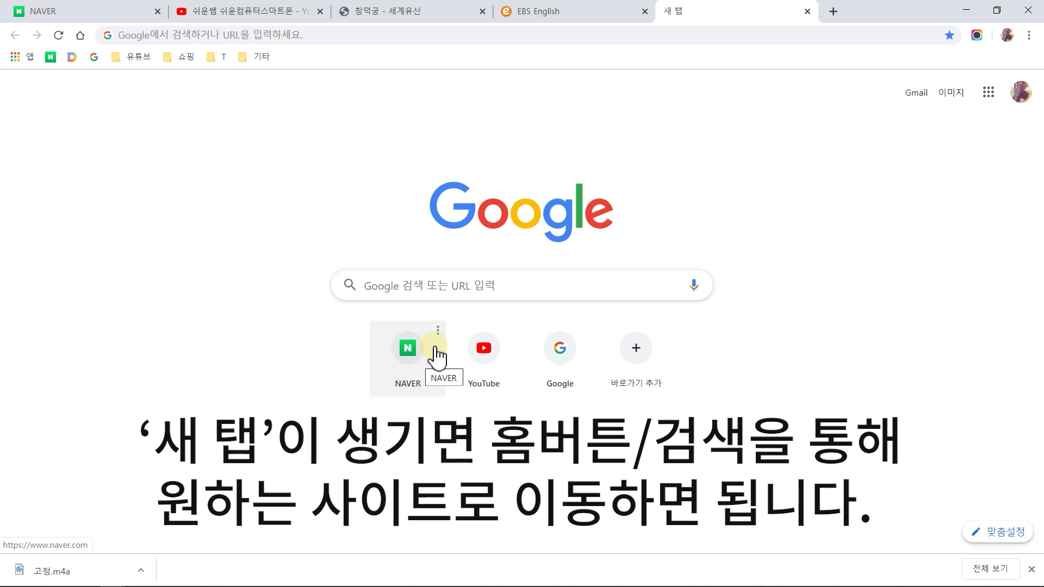
click(409, 352)
click(530, 333)
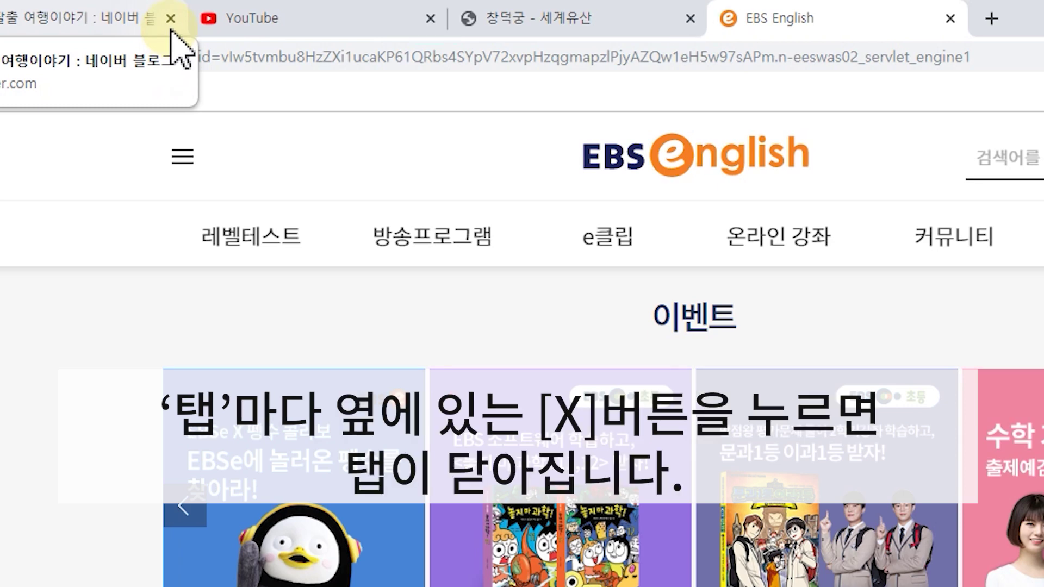
Step: Close the Naver blog tab, and close all other tabs except the Changdeokgung (창덕궁) tab
click(171, 19)
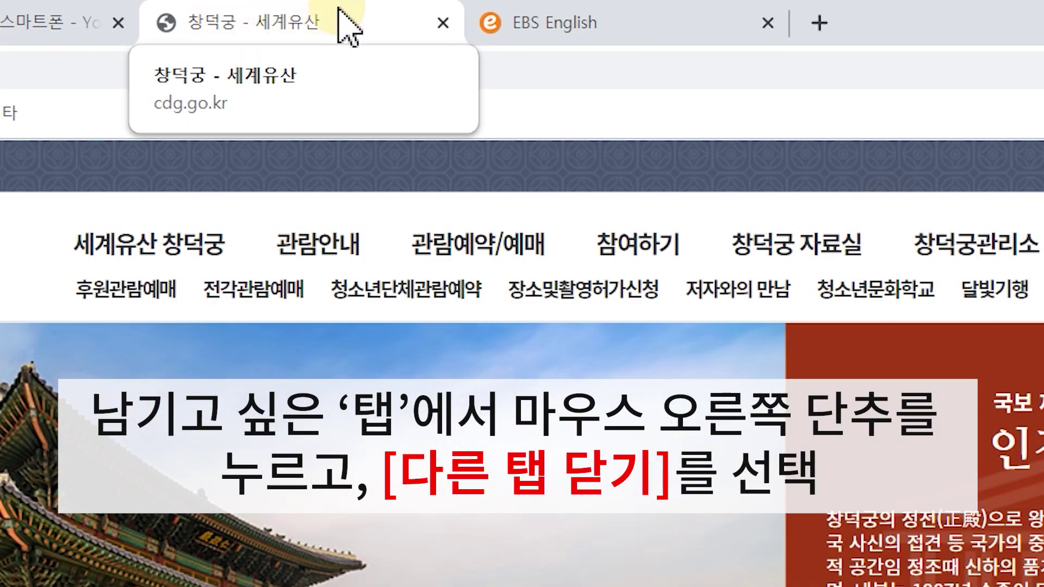
right_click(300, 28)
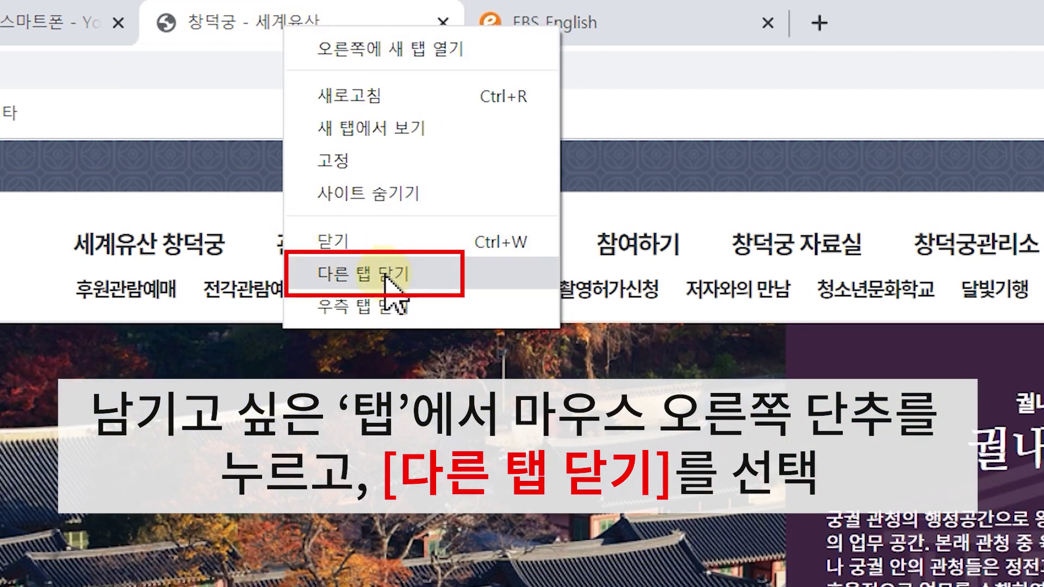
click(385, 275)
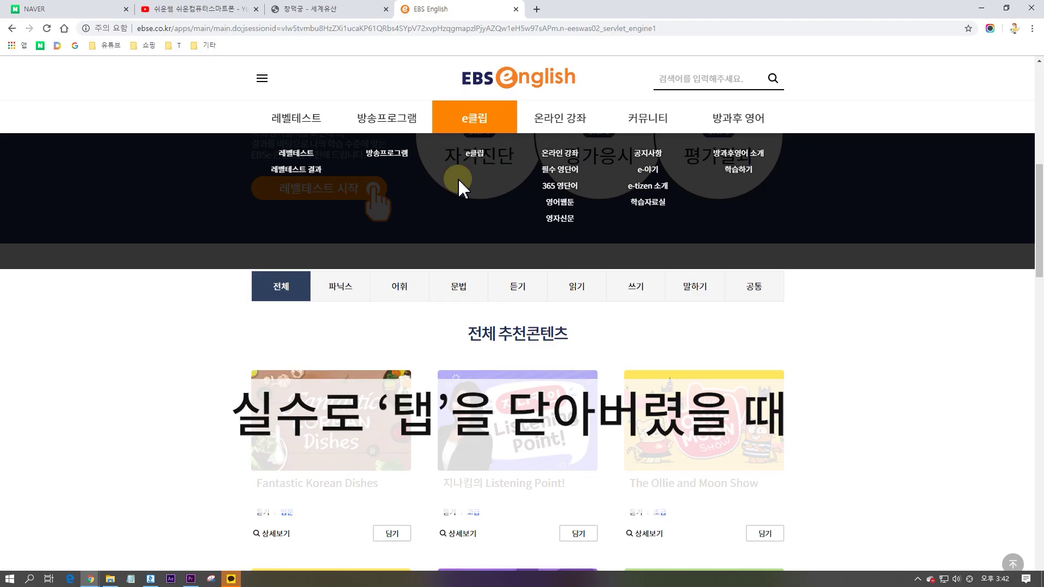
Step: Close the EBS English tab and restore it with the reopen closed tab command
click(517, 10)
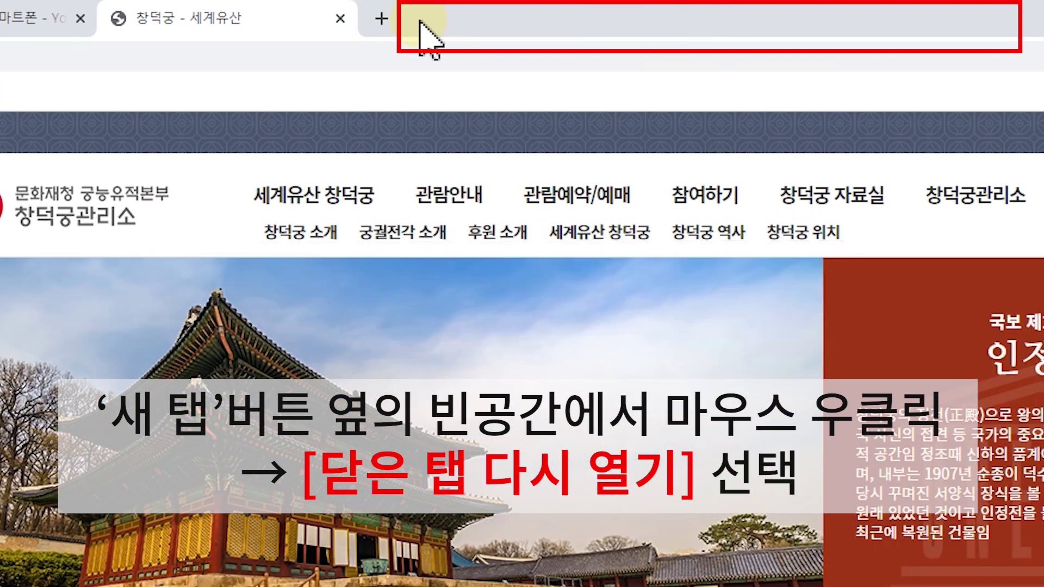
right_click(420, 21)
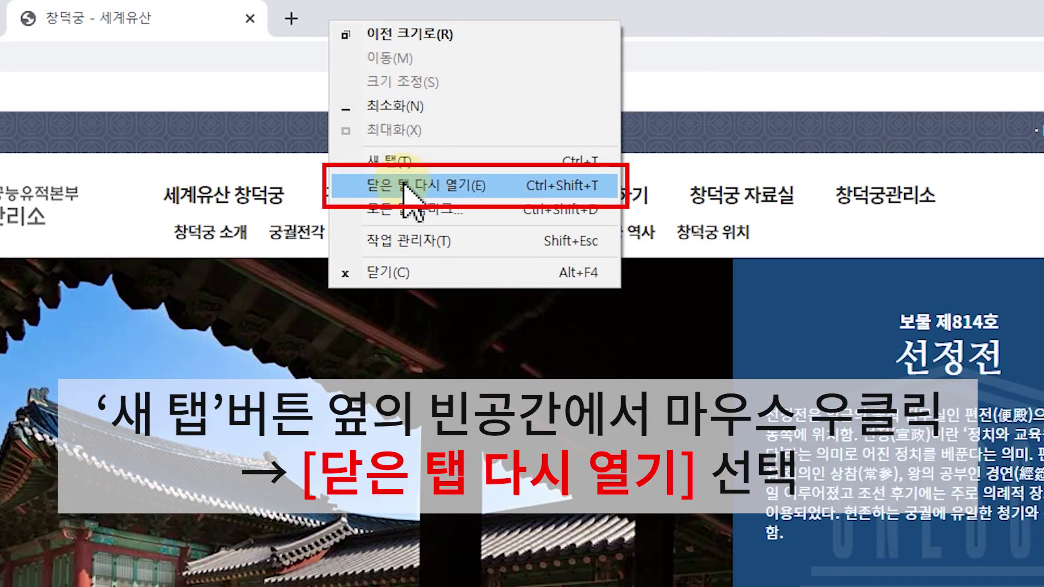
click(405, 185)
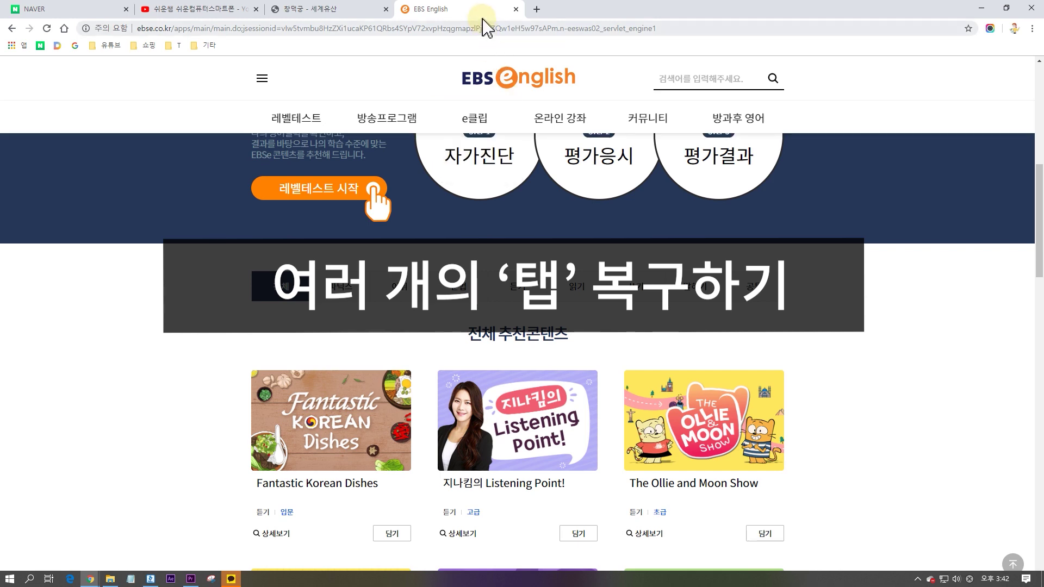
Step: Close the EBS English and Changdeokgung (창덕궁) tabs, and restore both by reopening closed tabs twice
click(515, 9)
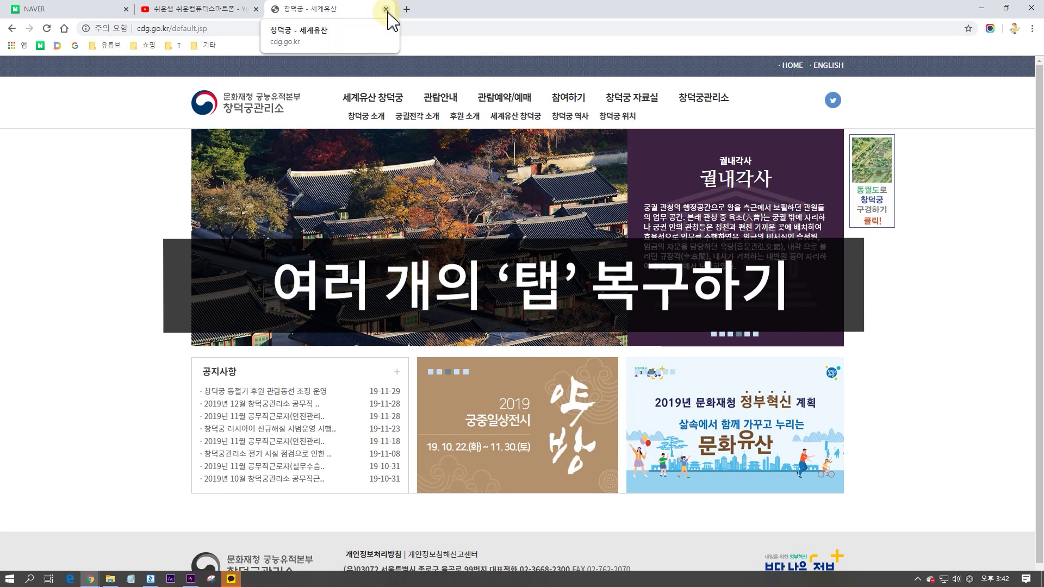
click(386, 9)
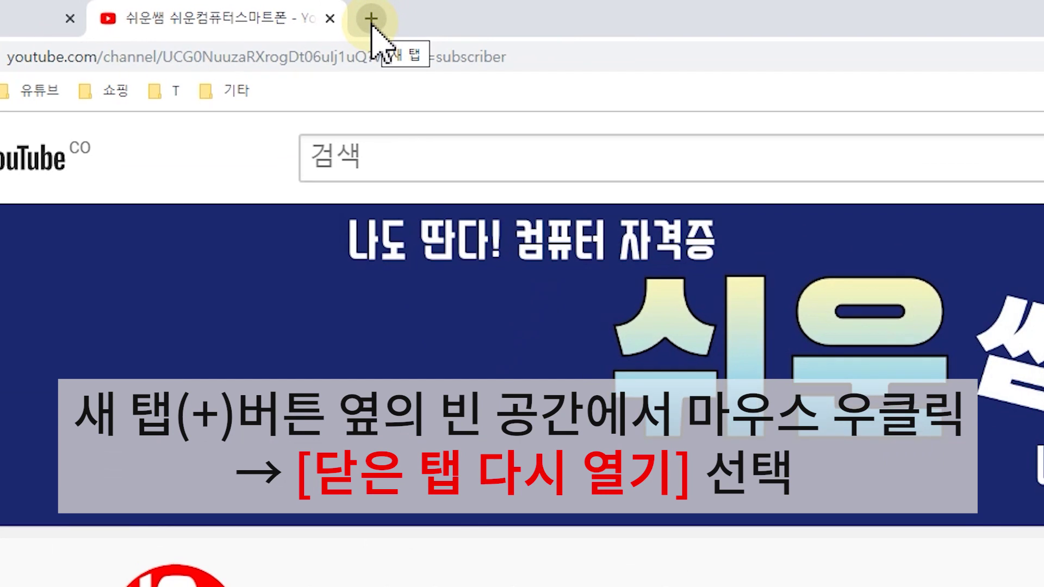
right_click(463, 22)
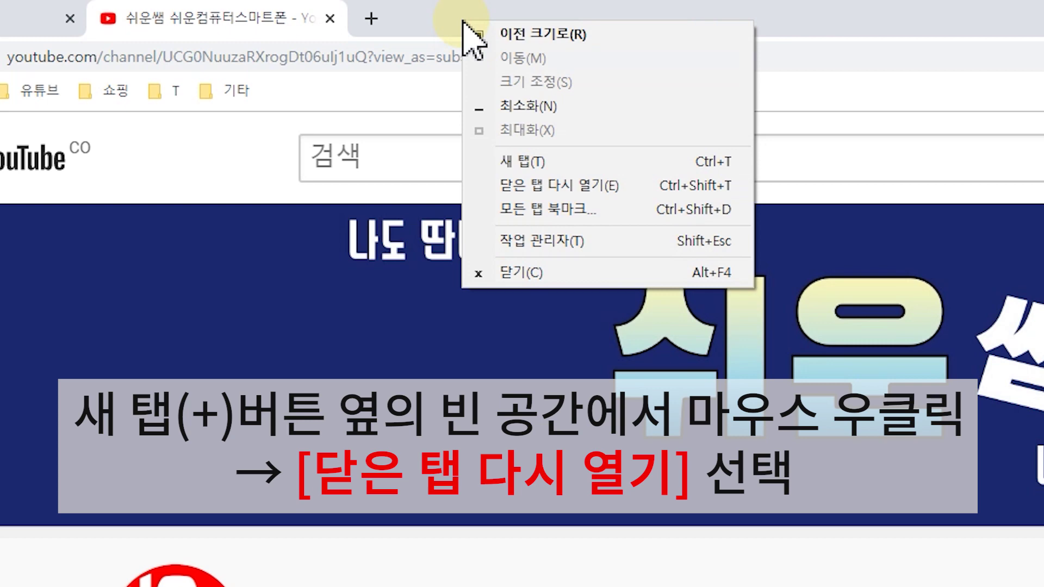
click(531, 187)
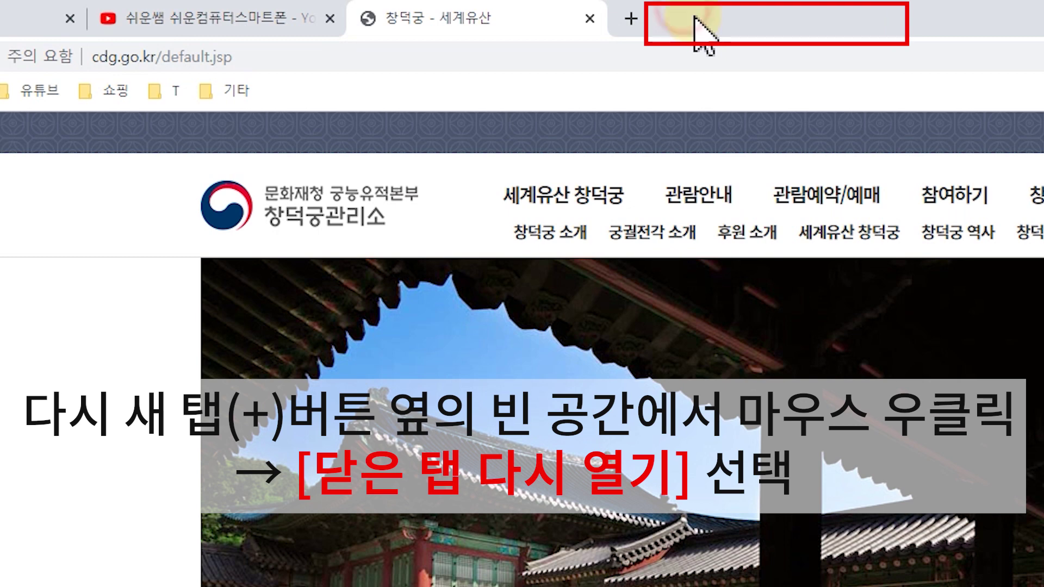
right_click(694, 16)
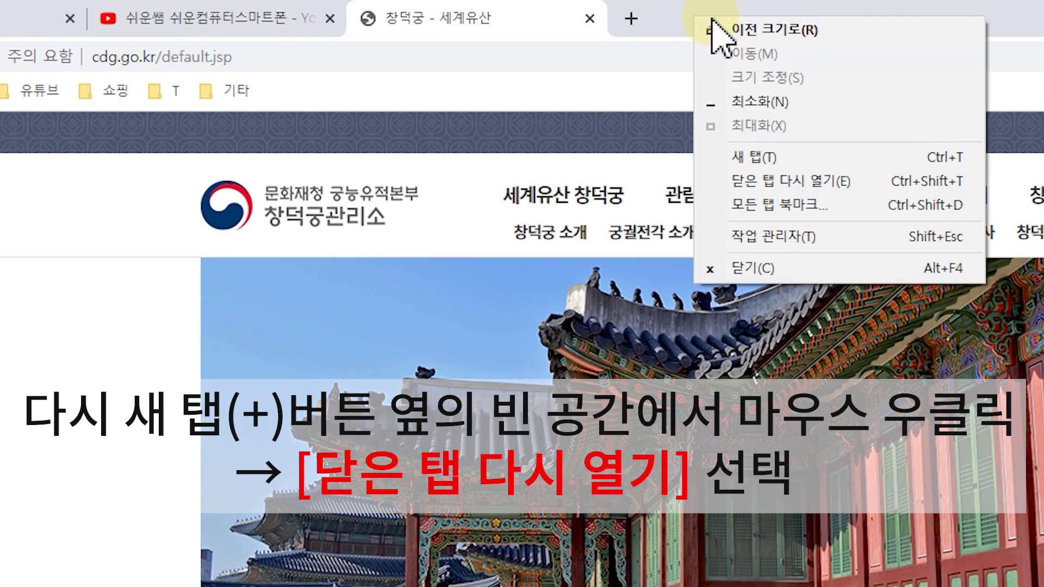
click(807, 184)
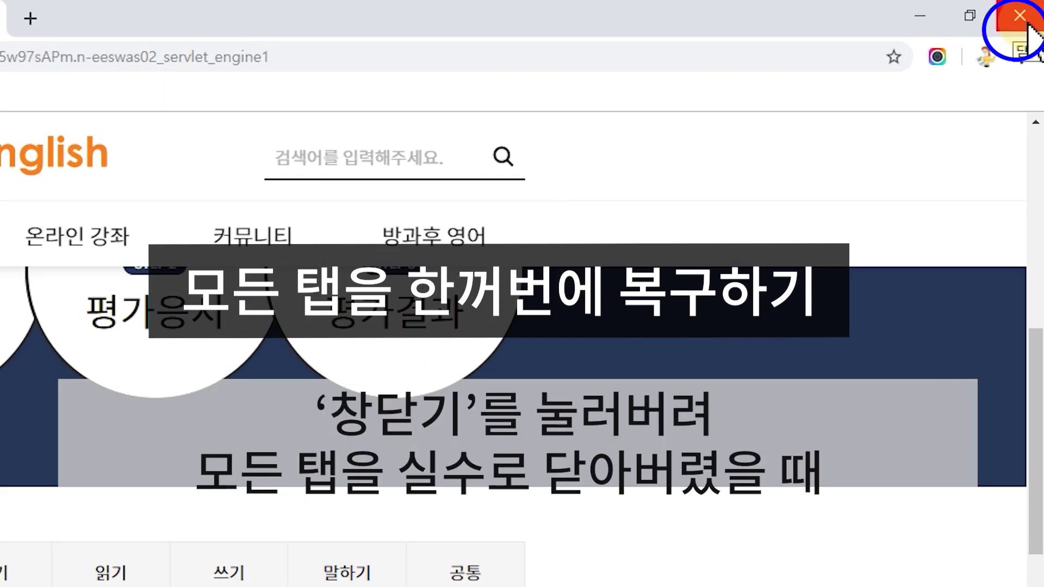
Step: Close the whole browser window, and relaunch Chrome maximized to restore all of its closed tabs at once
click(1027, 26)
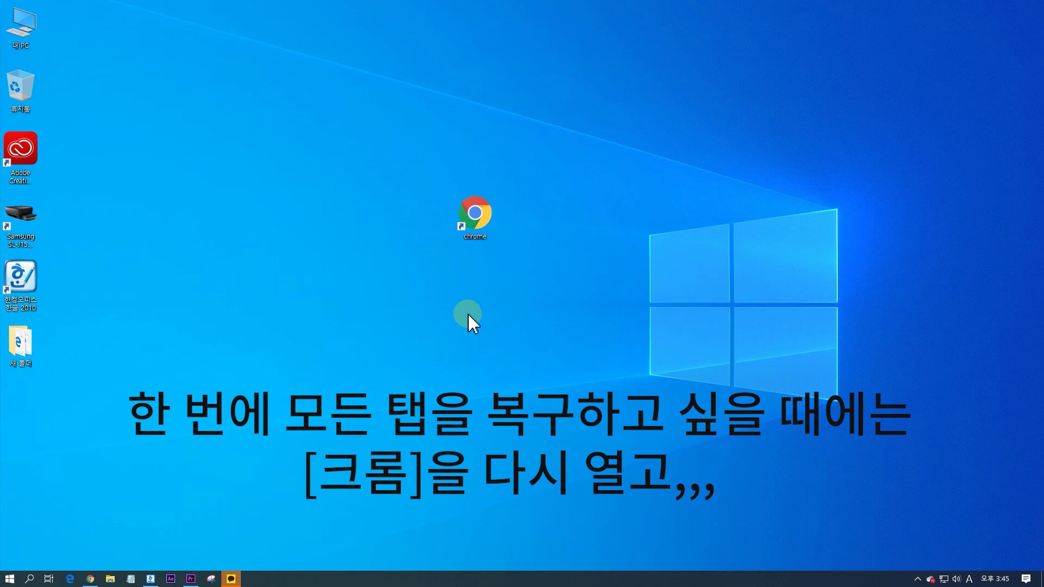
double_click(472, 228)
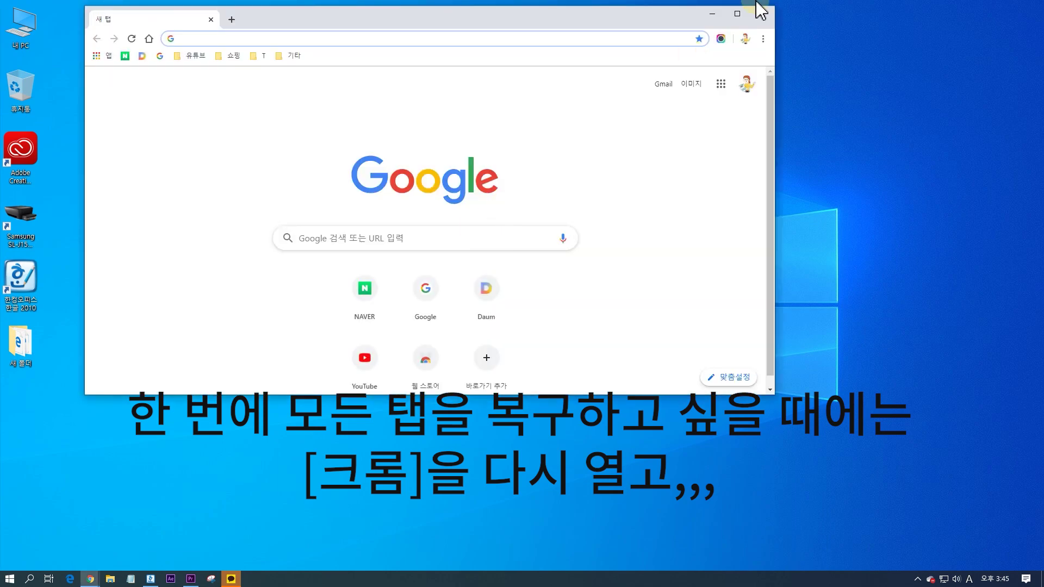
click(750, 9)
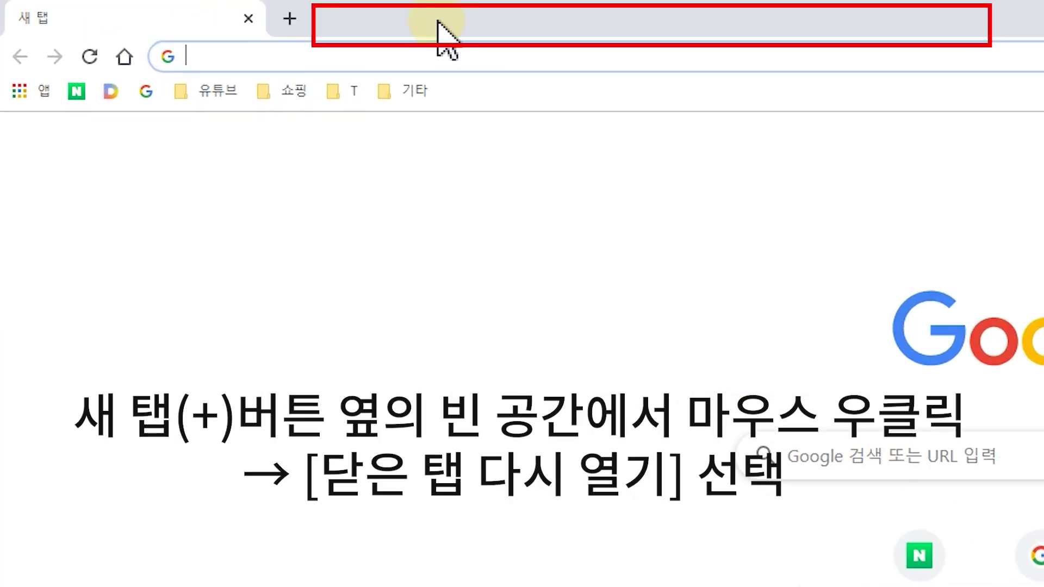
right_click(401, 19)
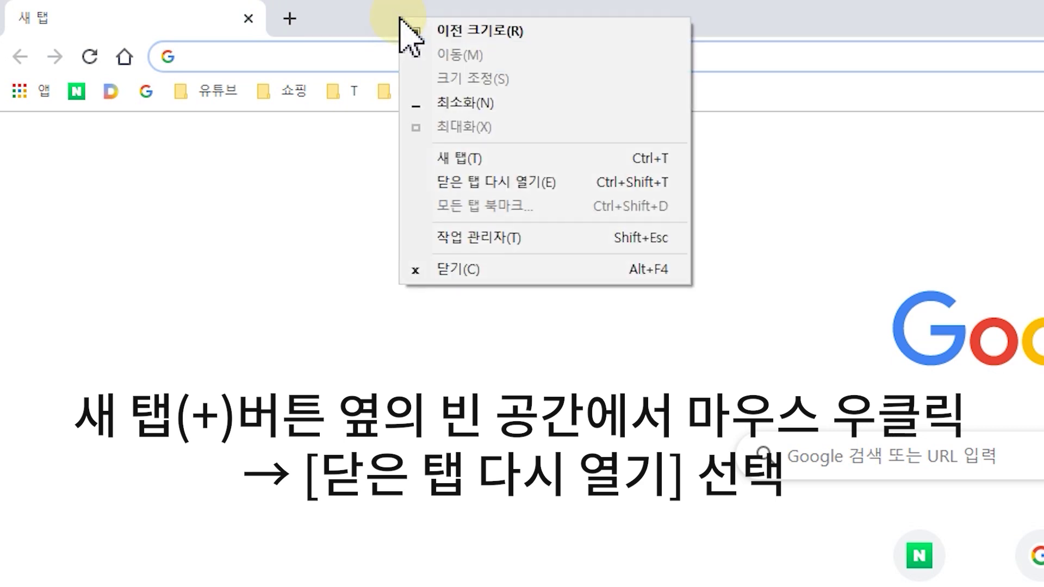
click(479, 183)
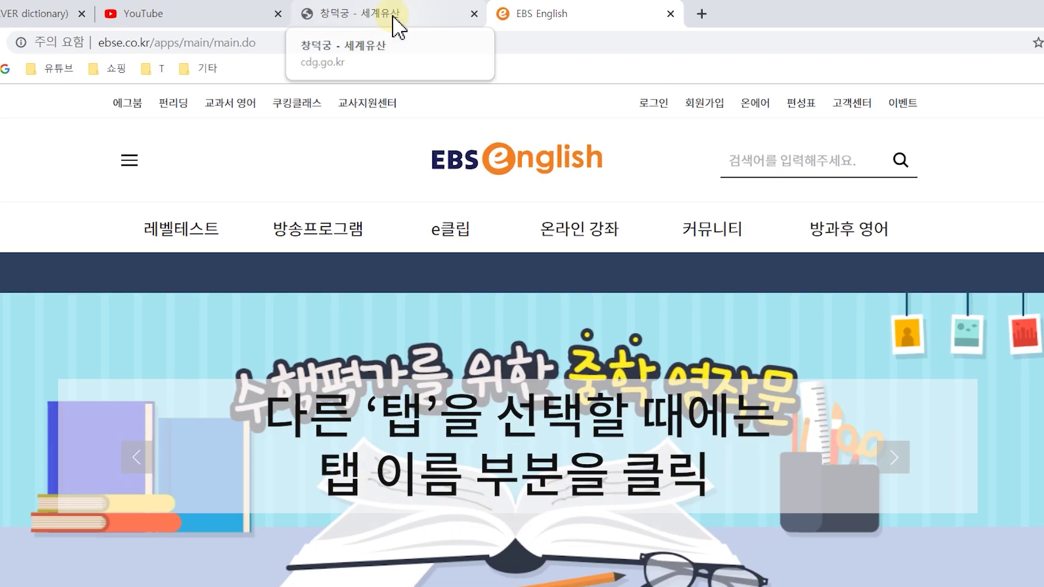
Step: Switch to the Changdeokgung (창덕궁) tab and from there to the YouTube tab
click(397, 12)
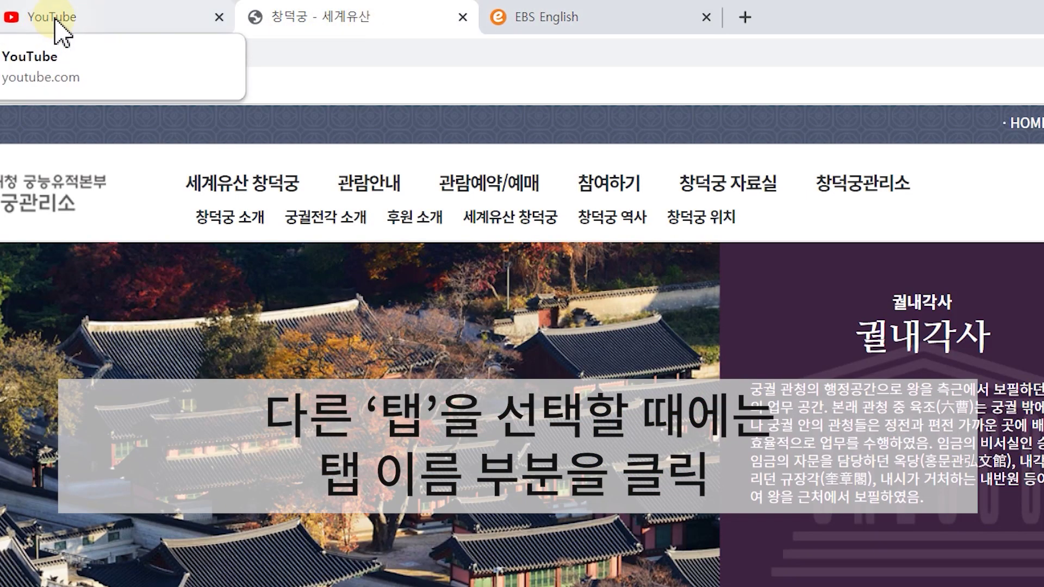
click(54, 21)
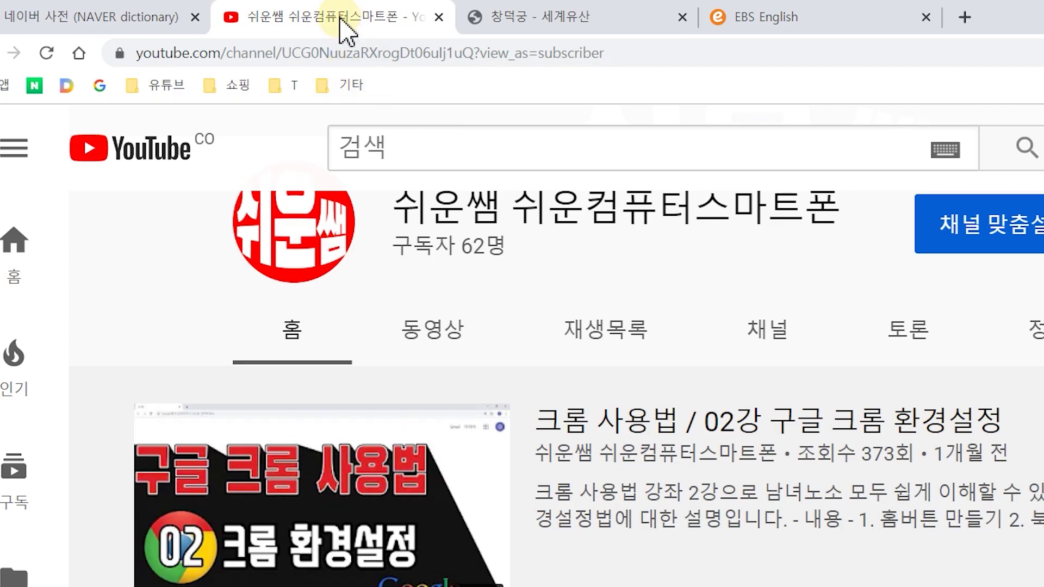
Step: Move the YouTube channel tab to the end of the tab row, after EBS English
click(340, 17)
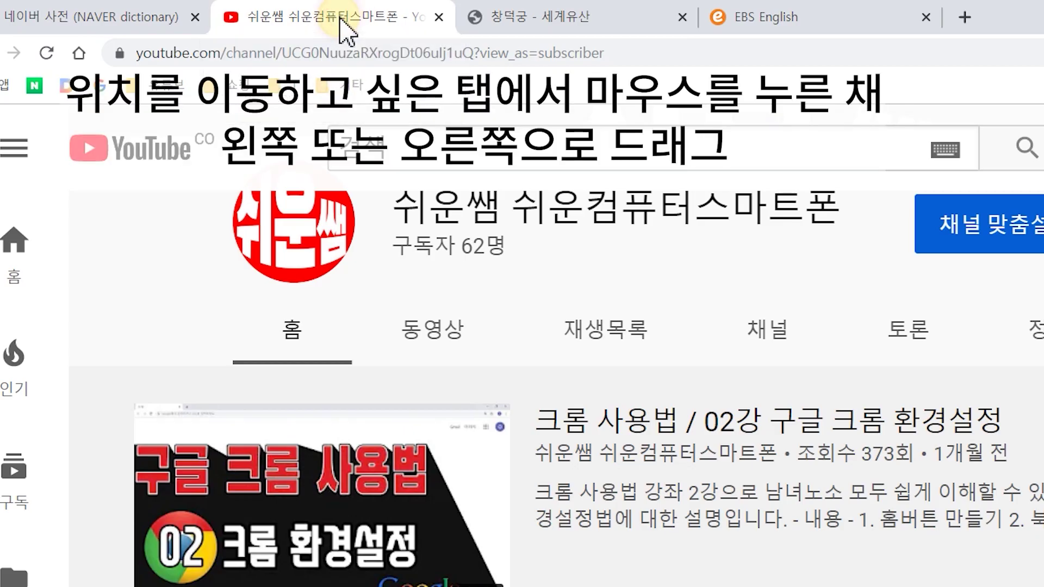
drag(344, 21, 764, 22)
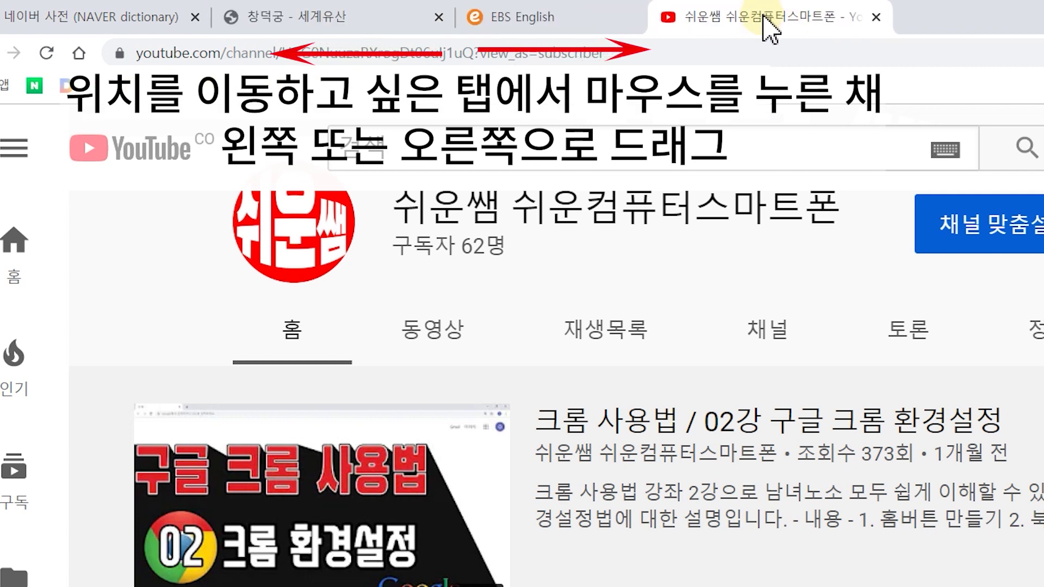
drag(767, 27, 769, 27)
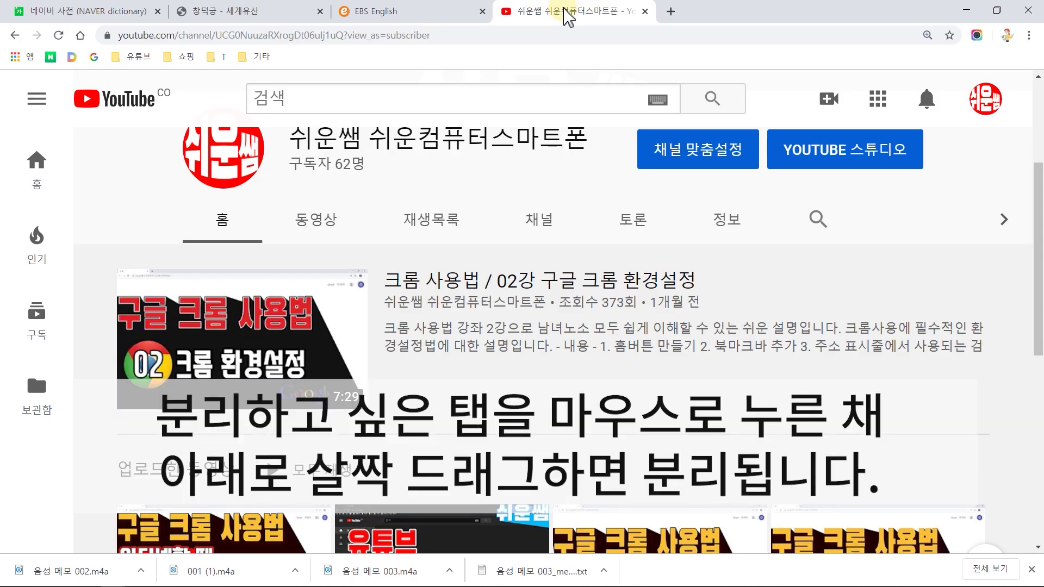
Step: Detach the YouTube channel tab into its own window and shrink that window from full-screen size
drag(567, 17, 563, 83)
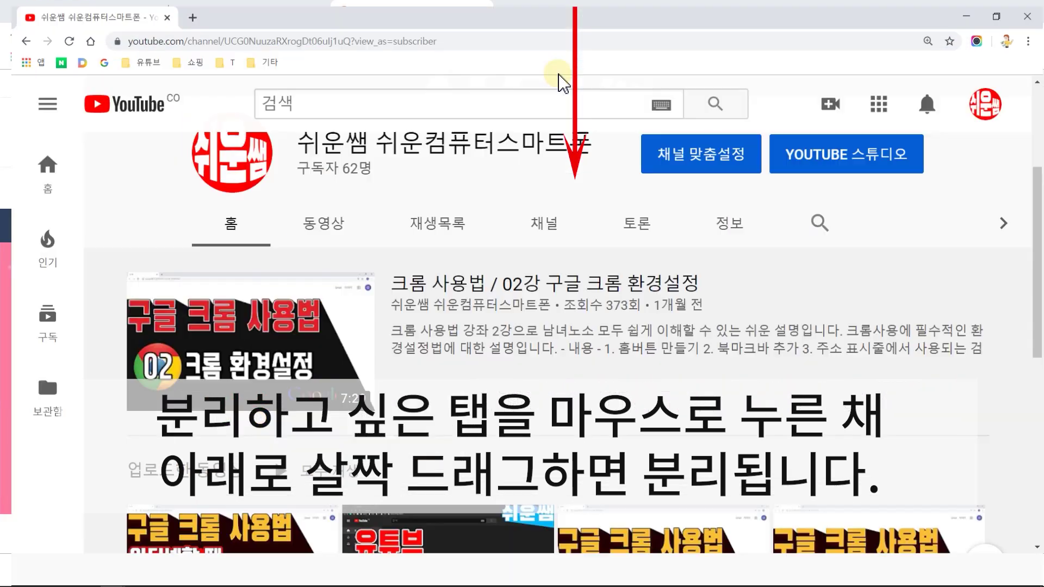
double_click(570, 14)
mouse_move(550, 66)
mouse_down()
mouse_move(541, 52)
mouse_move(567, 76)
mouse_up()
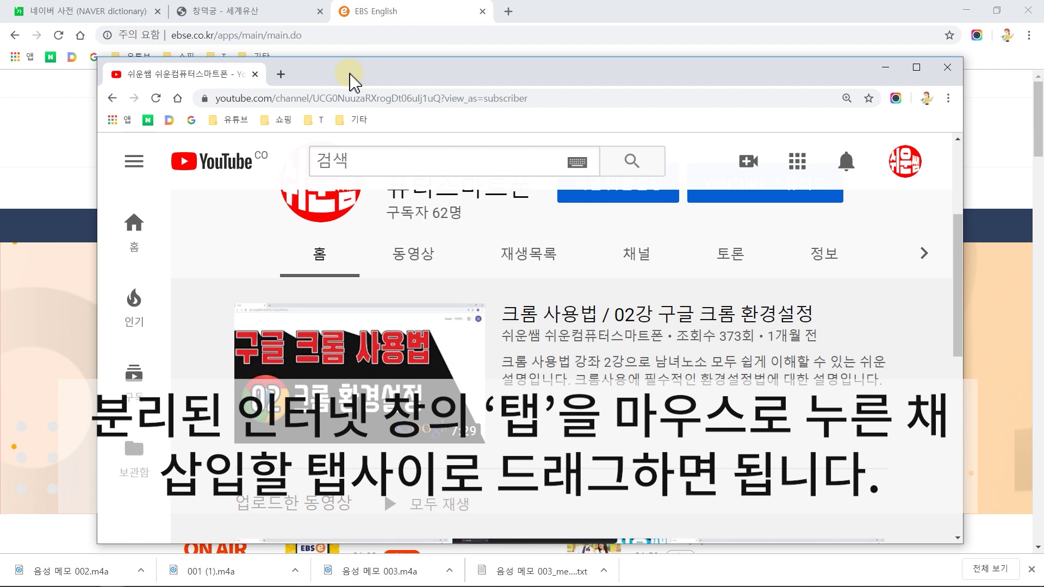
Step: Merge the detached YouTube channel tab back among the tabs of the main browser window
drag(190, 81, 128, 82)
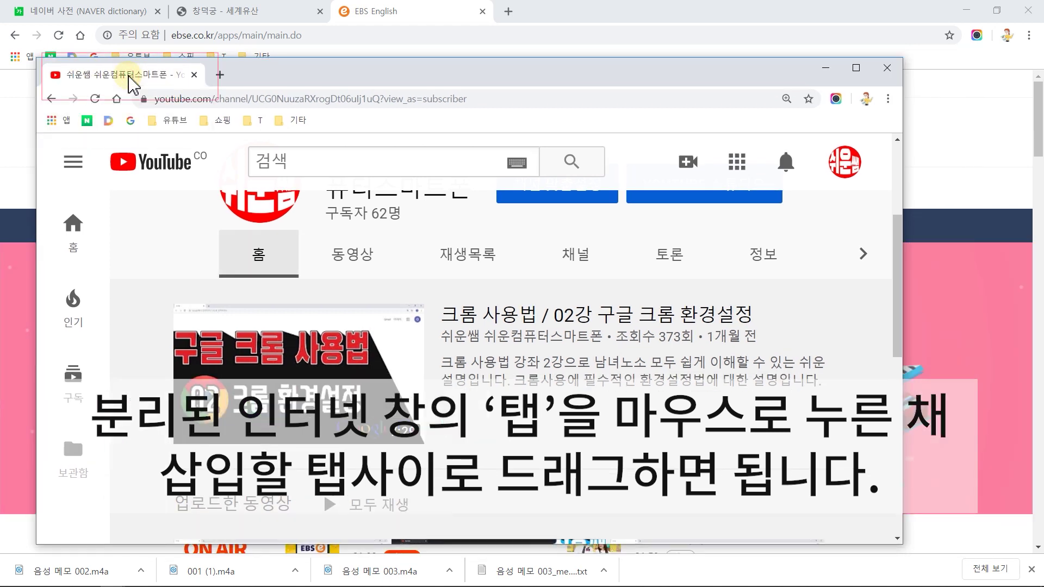
drag(128, 77, 180, 54)
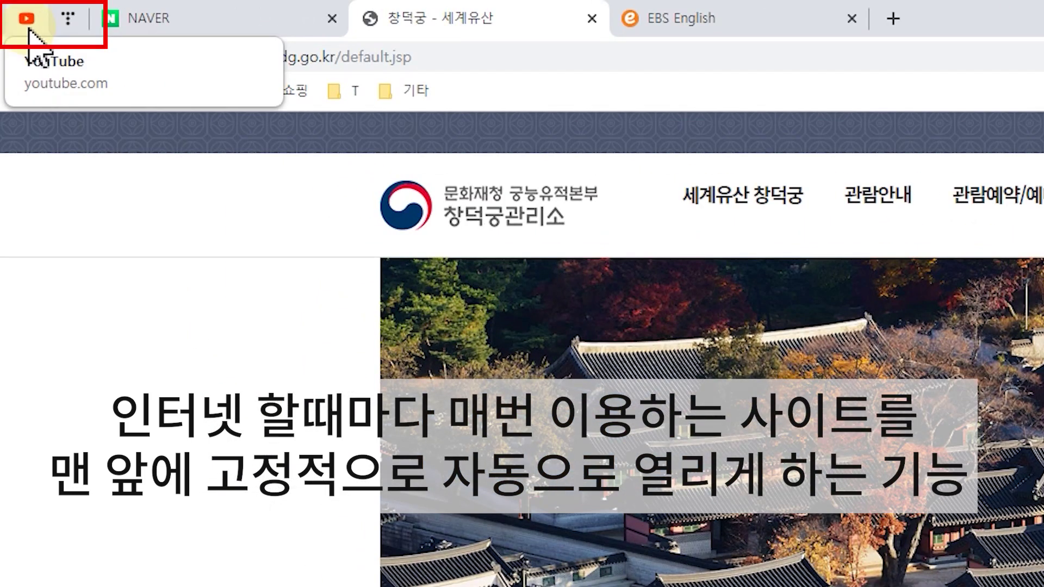
Step: View the two pinned tabs, starting with YouTube, and launch Chrome again from the desktop
click(27, 25)
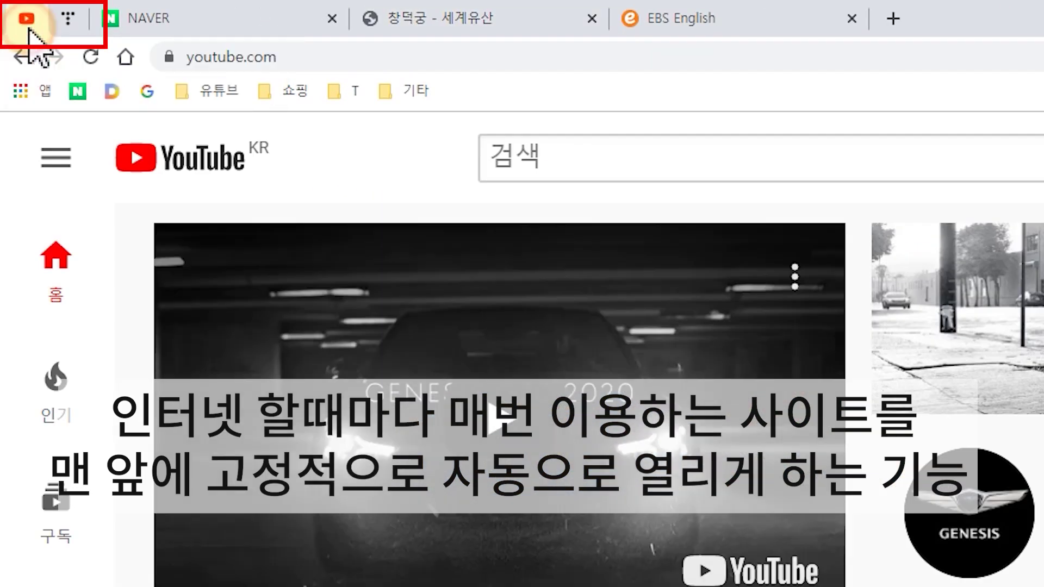
click(66, 21)
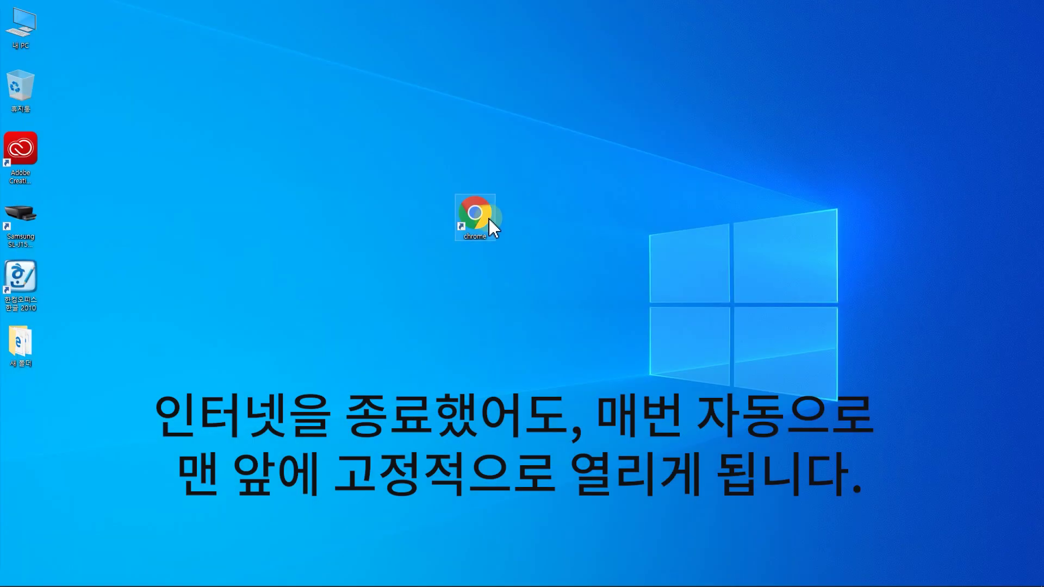
double_click(490, 220)
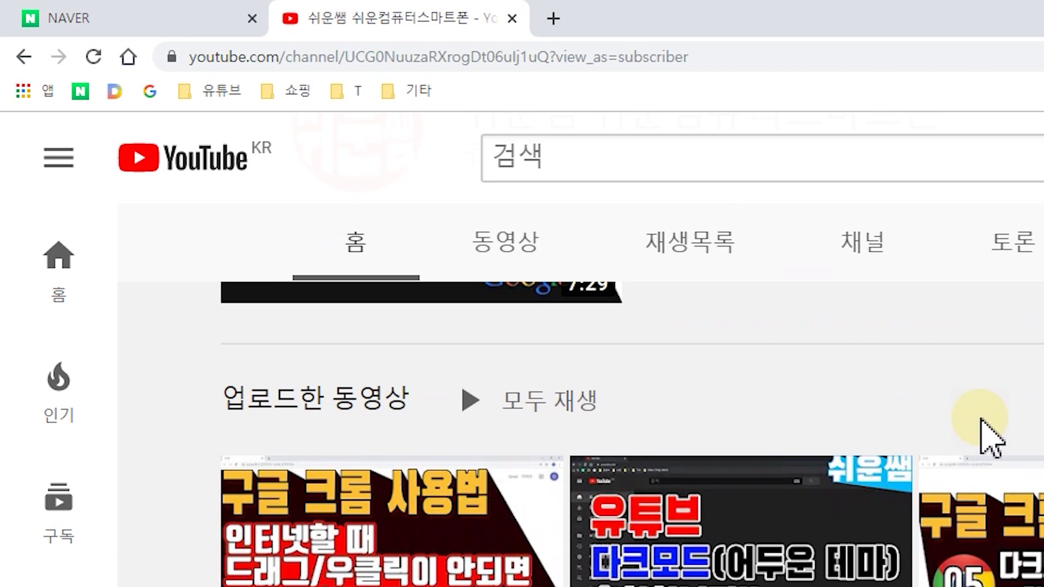
Step: Pin the YouTube channel tab so it stays fixed ahead of the NAVER tab
right_click(390, 26)
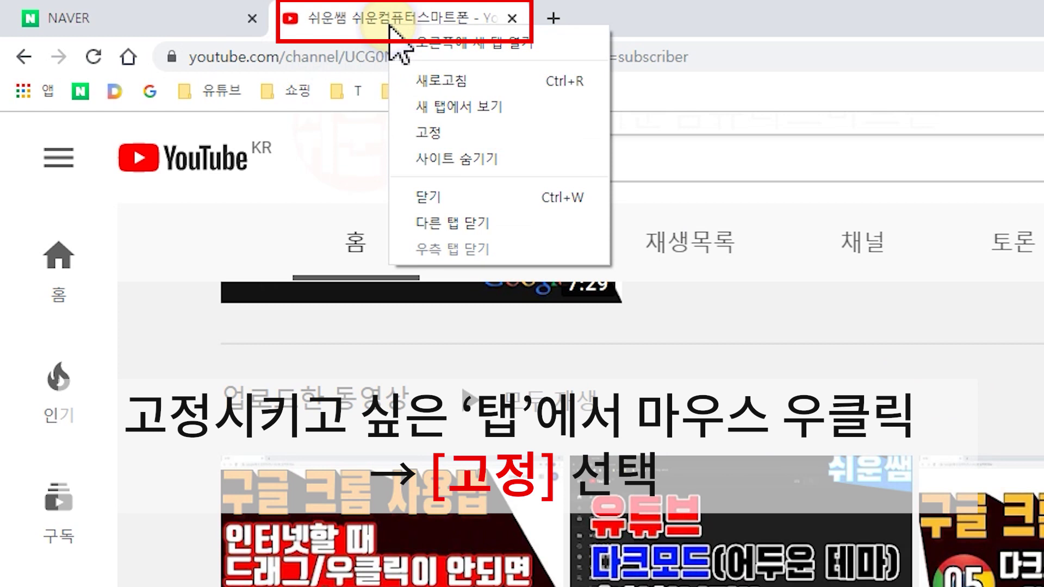
click(427, 135)
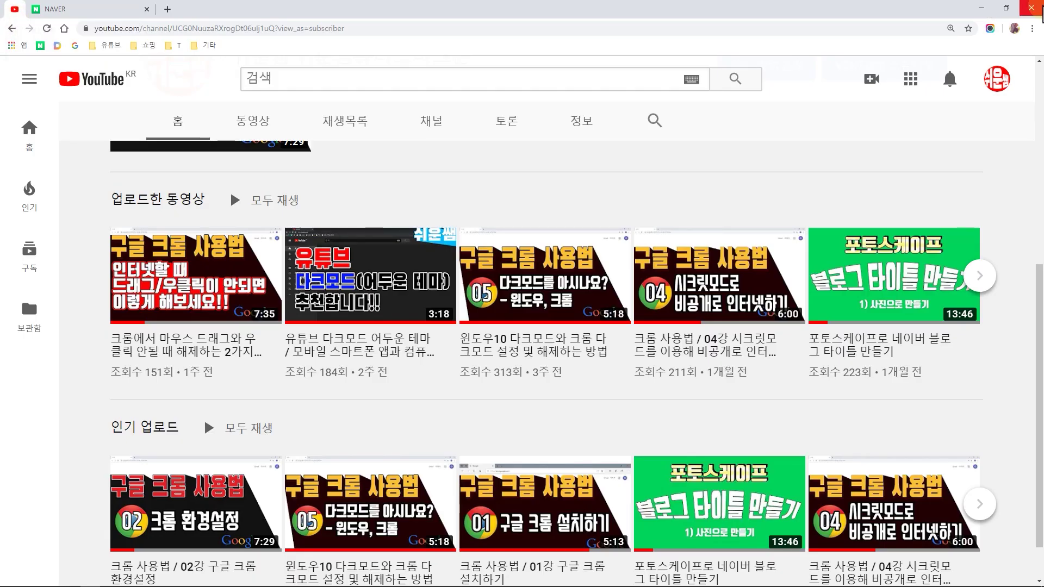
Step: Close Chrome and relaunch it from the desktop, and switch to the pinned YouTube channel tab
click(1033, 8)
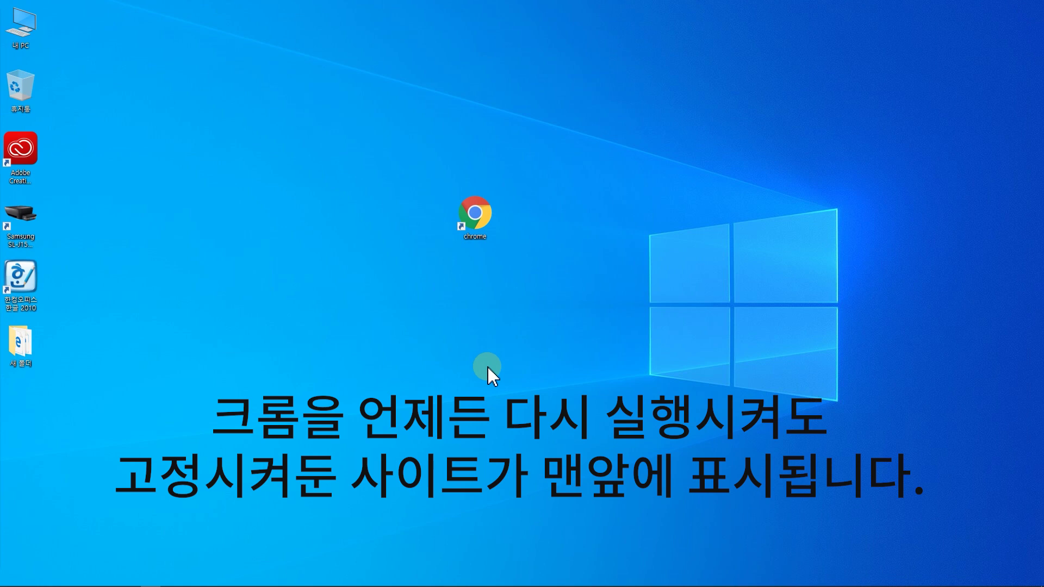
double_click(479, 229)
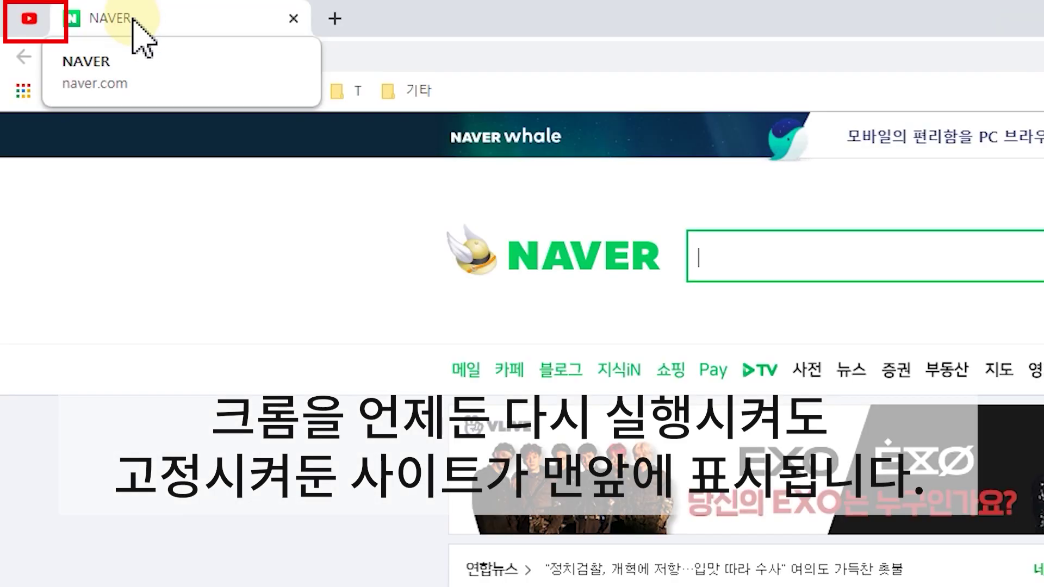
click(34, 22)
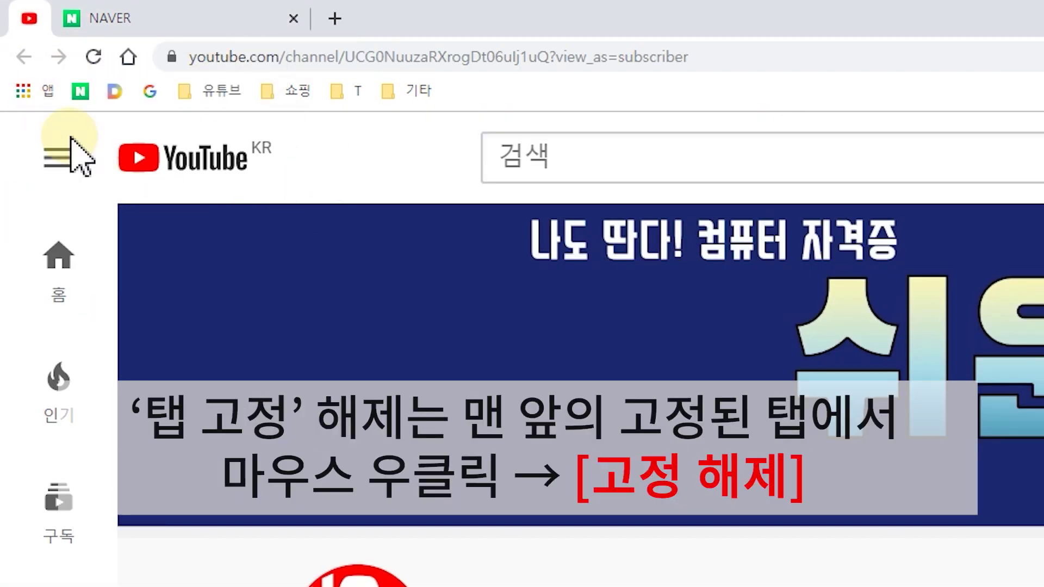
Step: Unpin the YouTube channel tab, and restart Chrome from the desktop
right_click(32, 23)
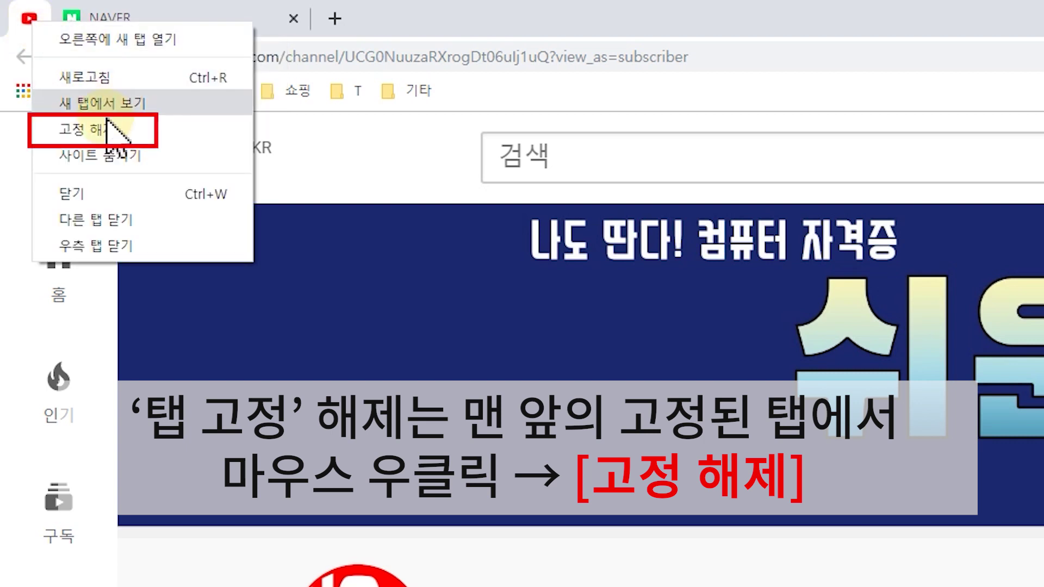
click(105, 131)
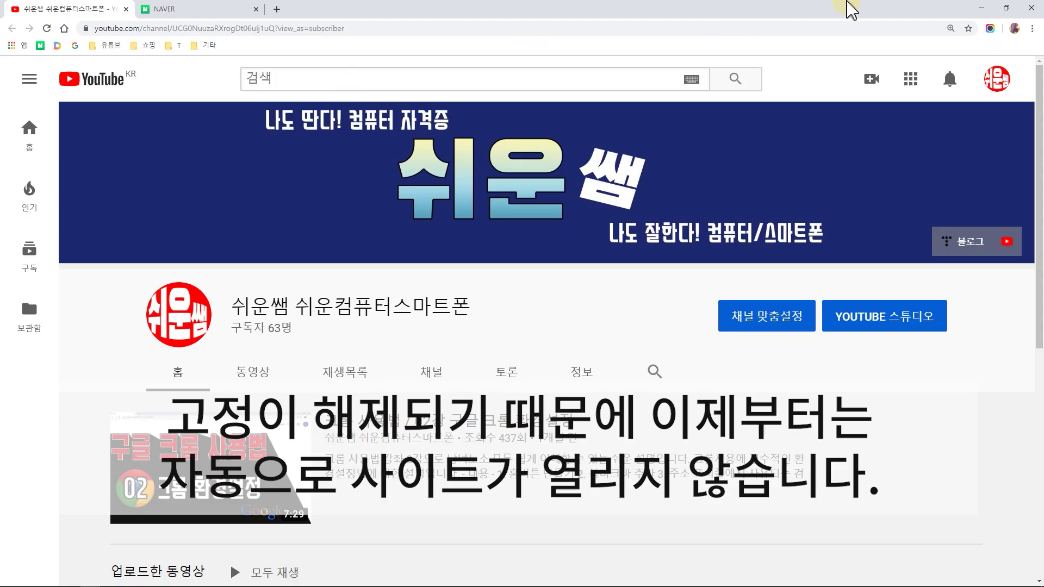
click(1030, 12)
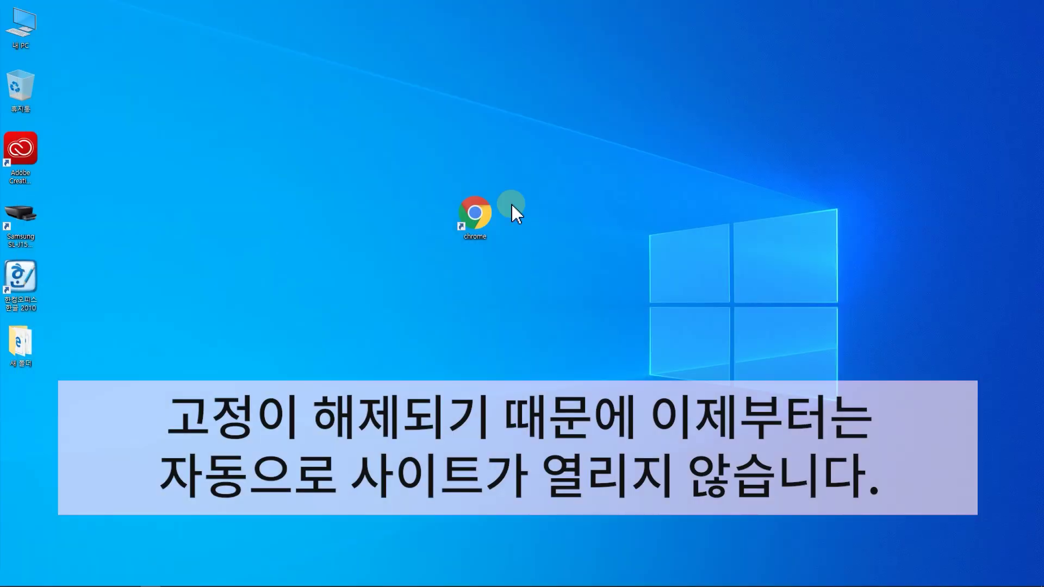
double_click(490, 221)
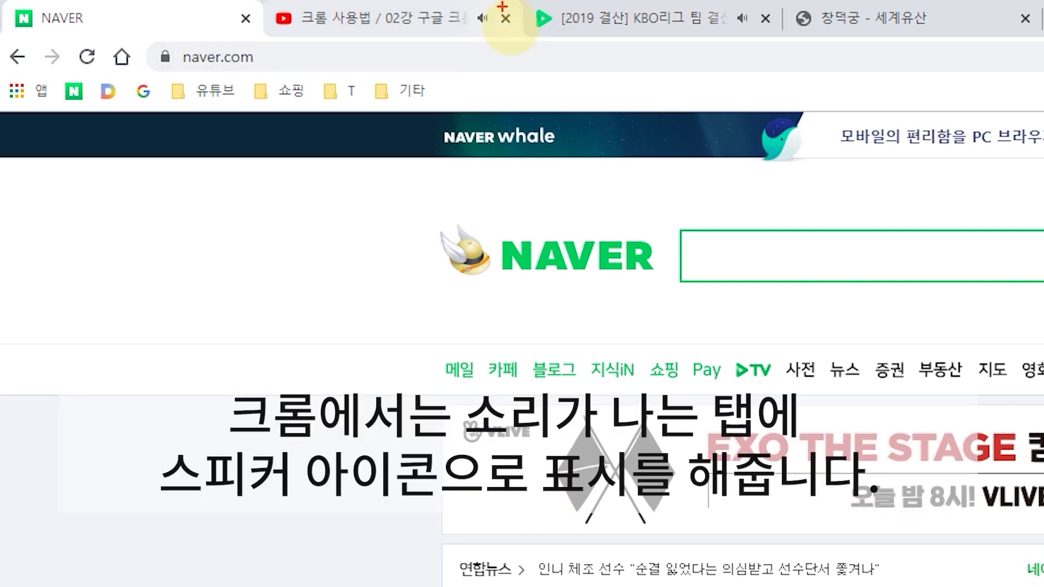
click(482, 17)
mouse_move(500, 10)
mouse_down()
mouse_move(482, 43)
mouse_move(484, 23)
mouse_up()
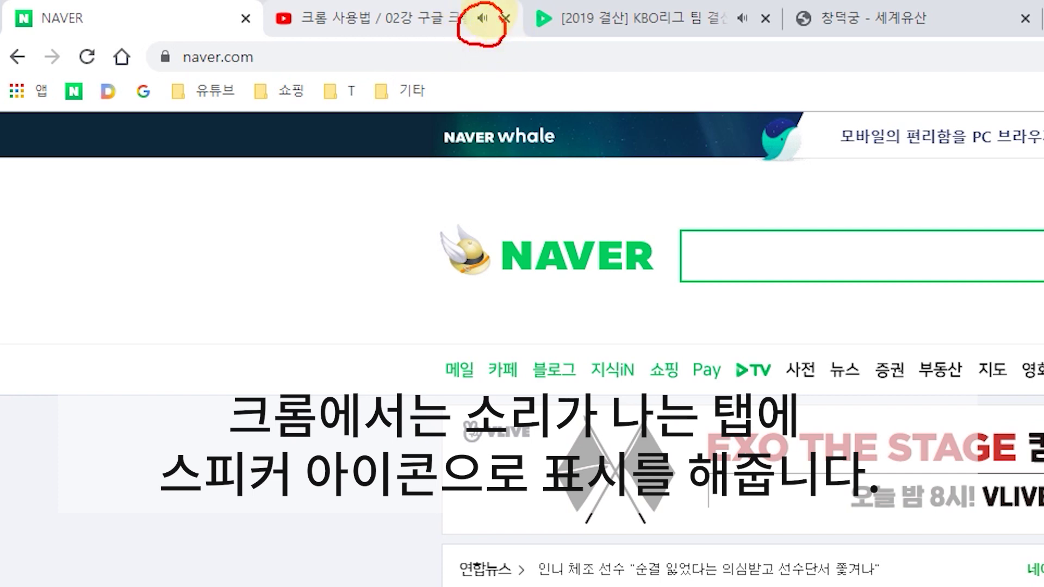
mouse_move(742, 6)
mouse_down()
mouse_move(715, 27)
mouse_move(761, 42)
mouse_move(749, 8)
mouse_move(730, 3)
mouse_up()
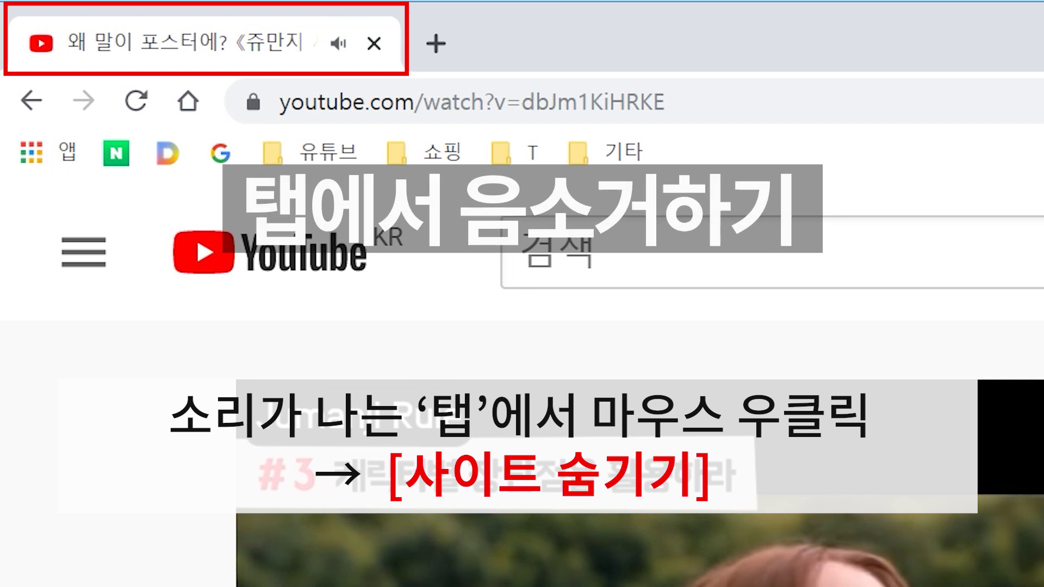
Step: Mute the site playing sound in the YouTube video tab
right_click(205, 40)
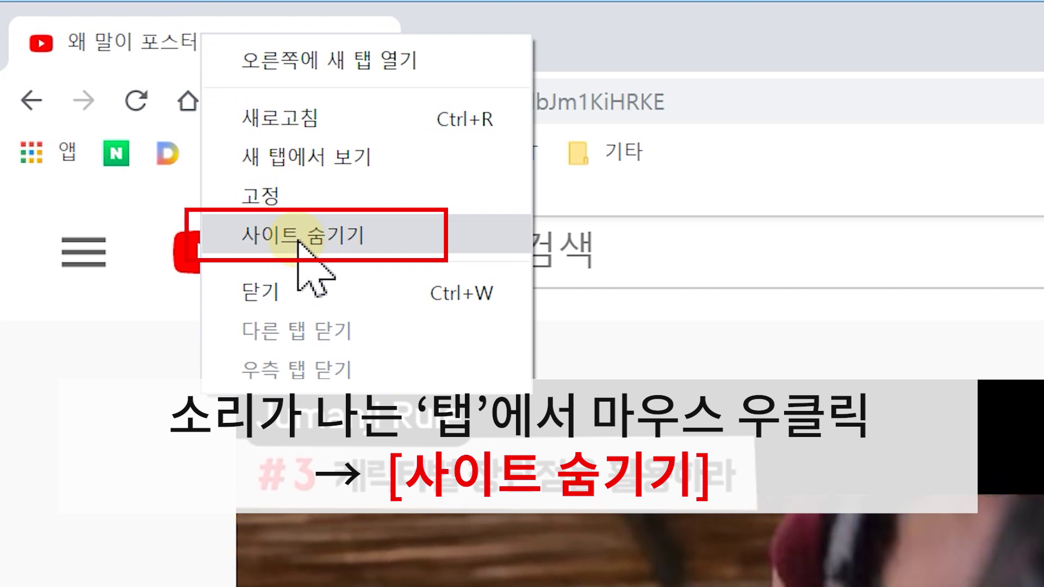
click(298, 241)
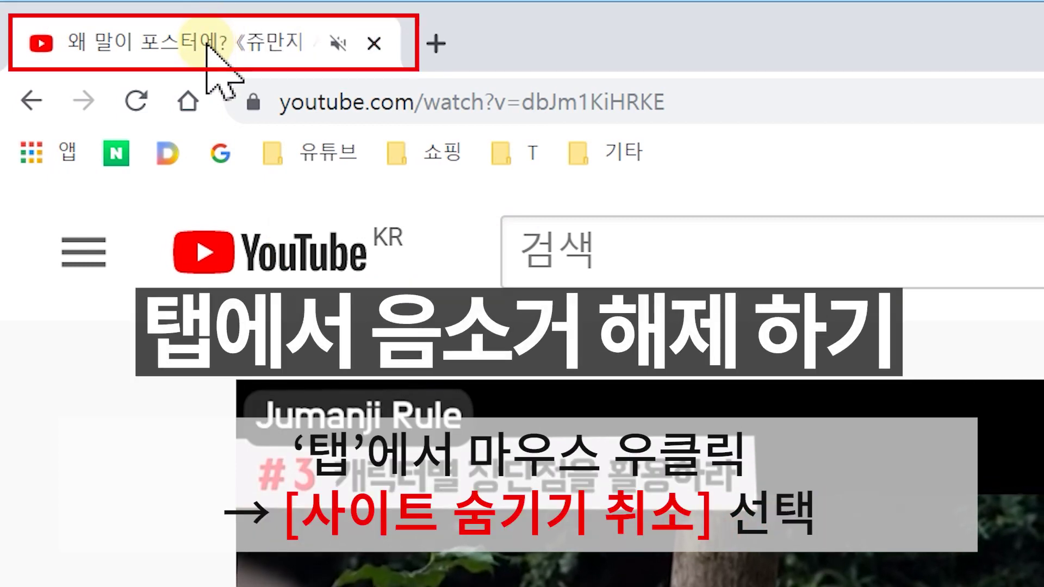
Step: Unmute the site in the muted YouTube video tab
right_click(207, 42)
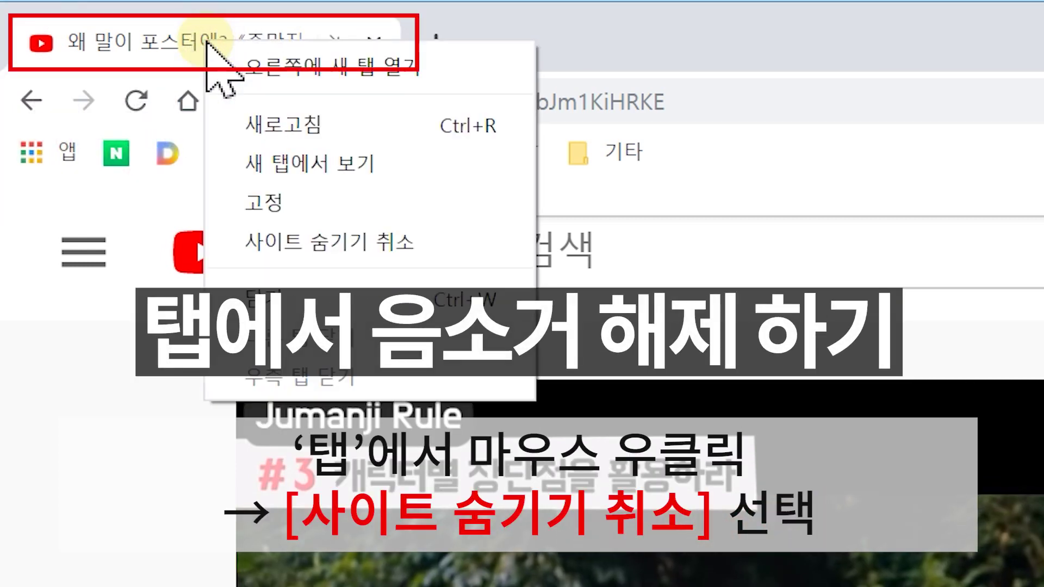